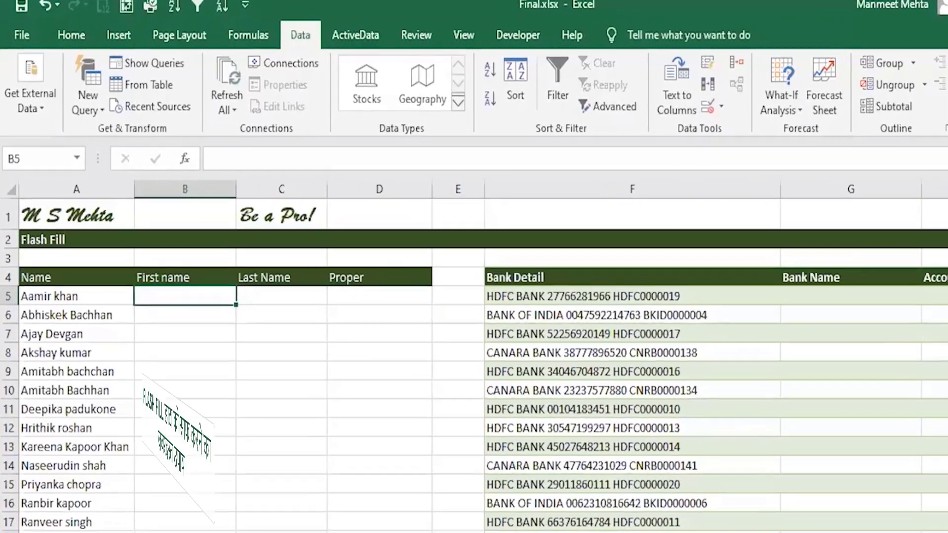
Enter Aamir in B5, Flash Fill the first names, then undo the fill
type("A")
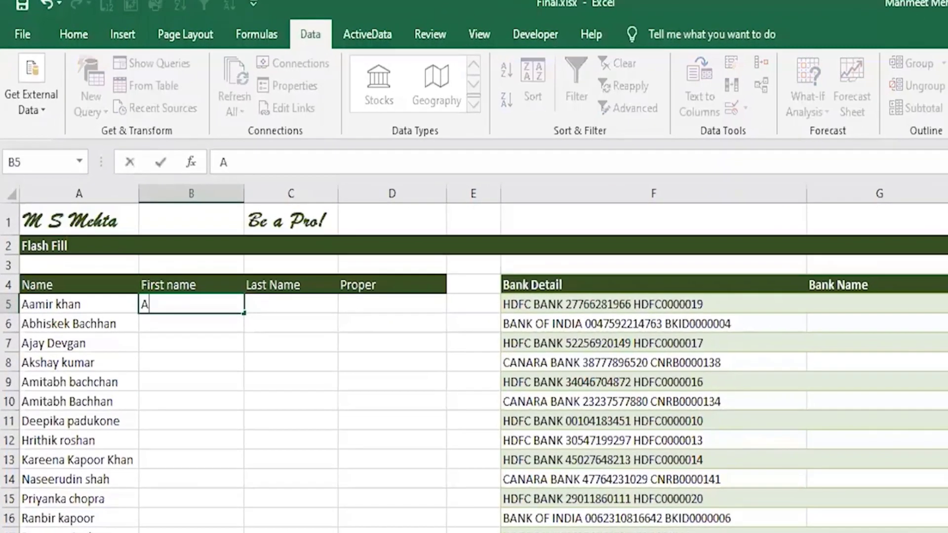
type("amir")
key("Return")
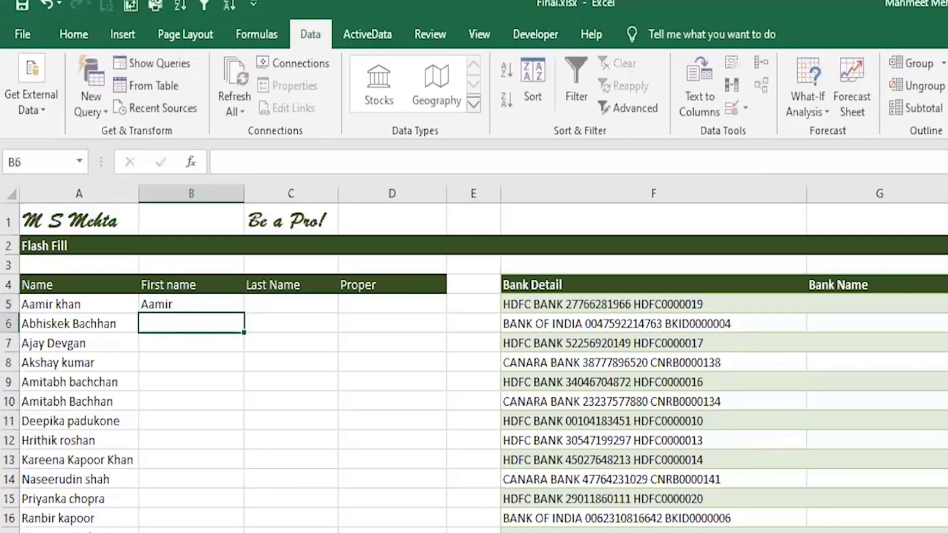
key("ctrl+e")
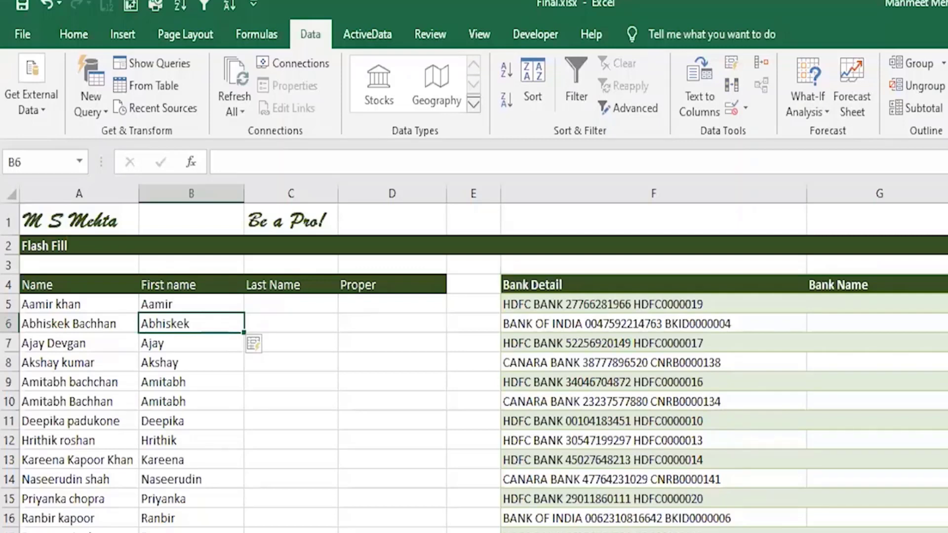
key("ctrl+z")
key("ctrl+z")
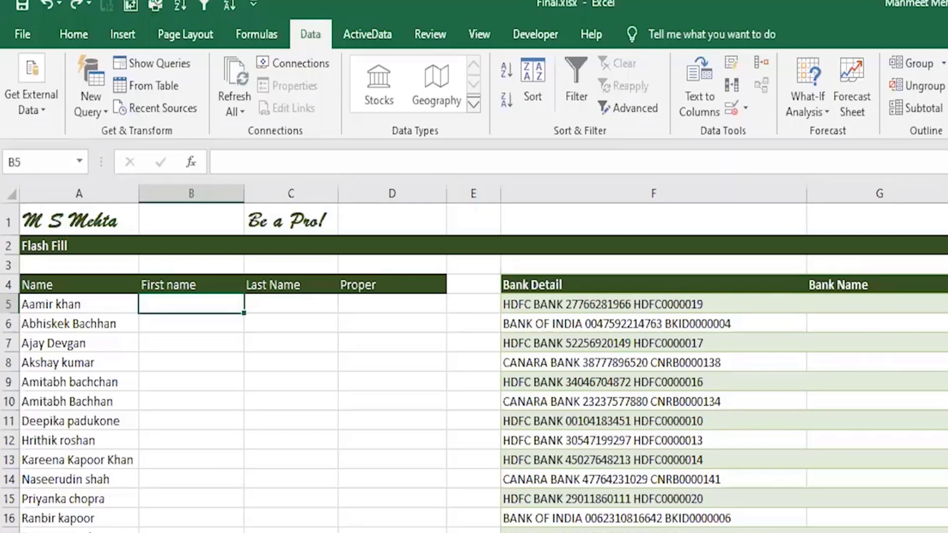
Retype AAmir in B5, Flash Fill, undo, and refill column B via Data > Flash Fill
type("AAmi")
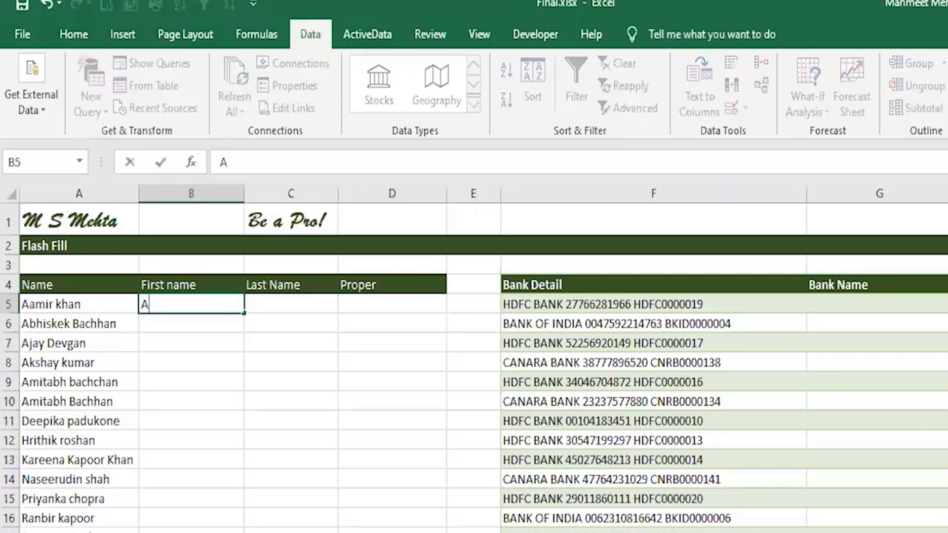
type("r")
key("Return")
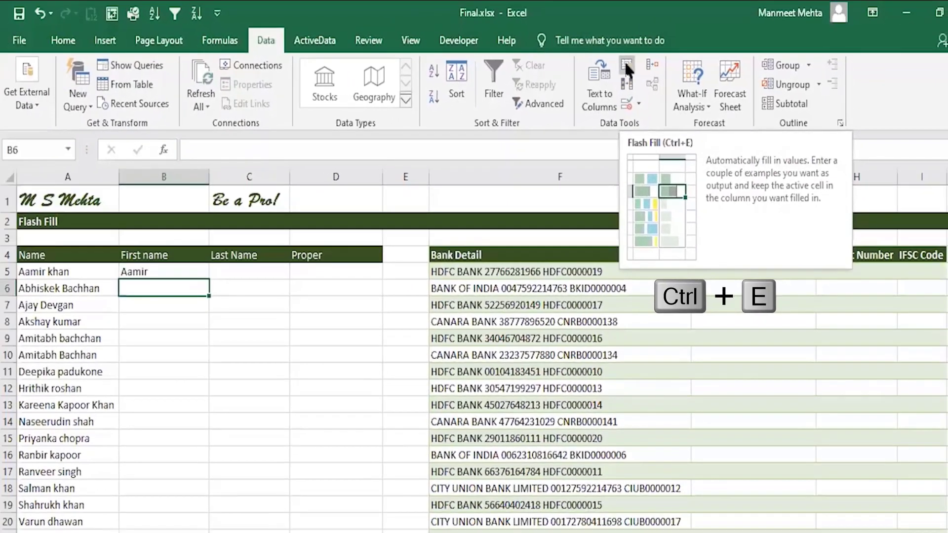
key("ctrl+e")
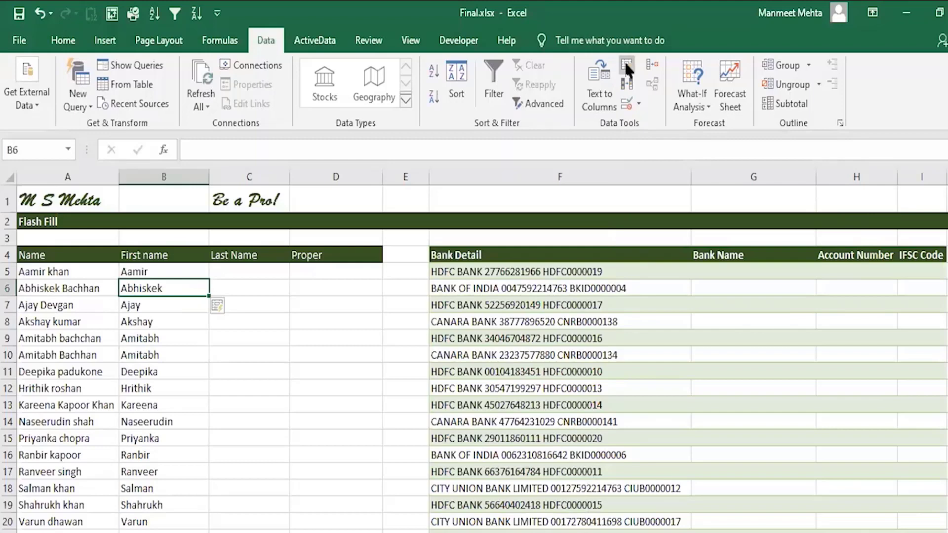
key("ctrl+z")
left_click(625, 64)
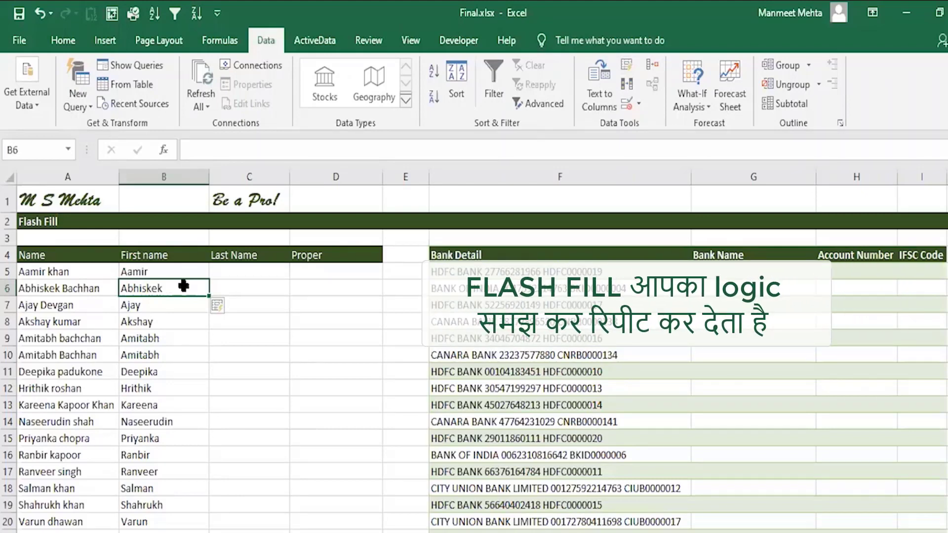
Enter Khan in C5 as the example and Flash Fill the remaining last names
left_click(232, 274)
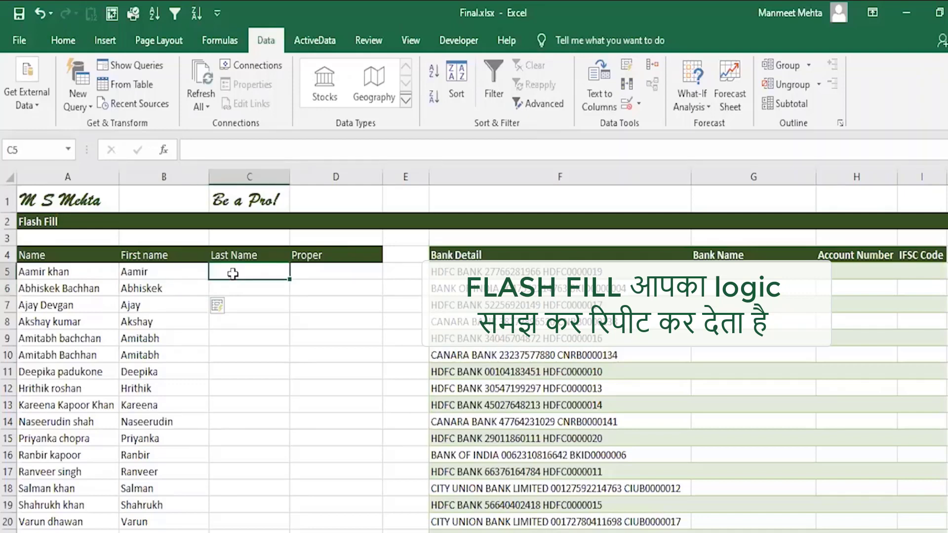
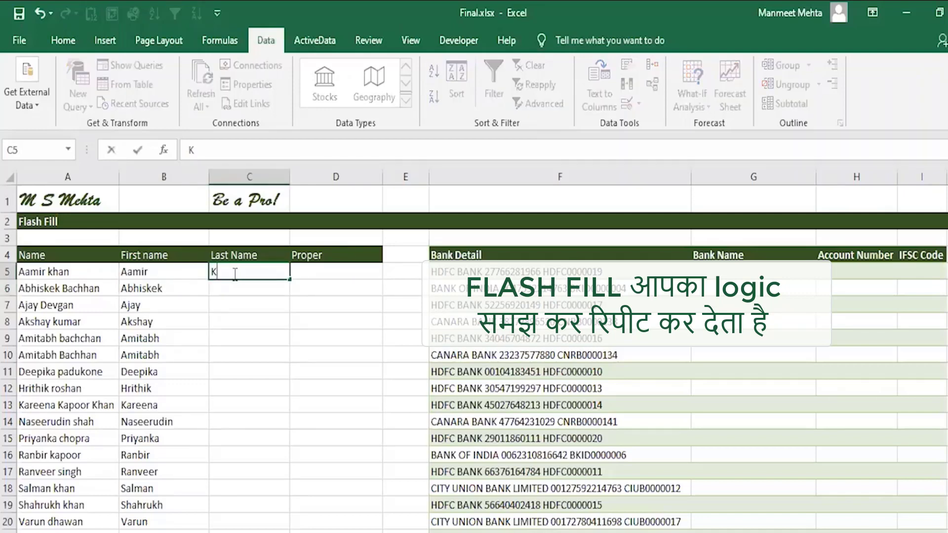
key("Return")
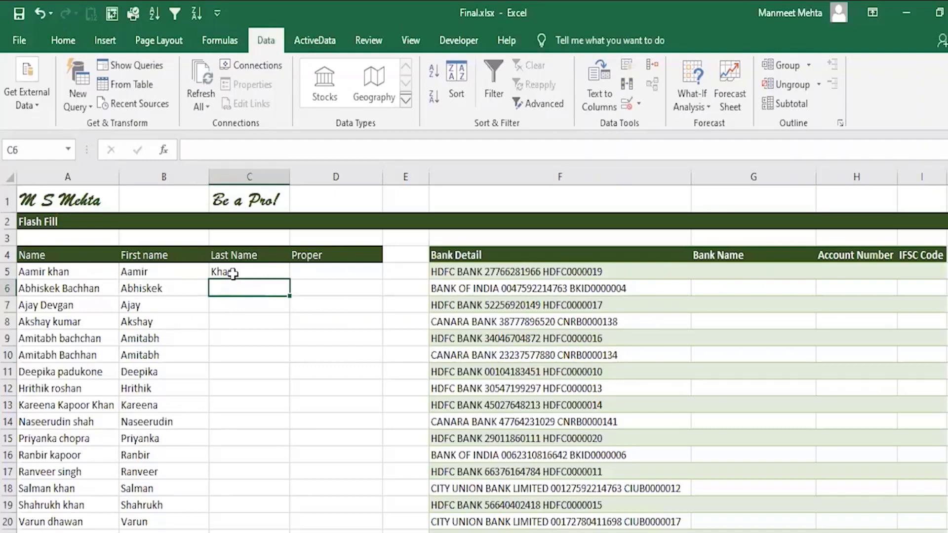
key("ctrl+e")
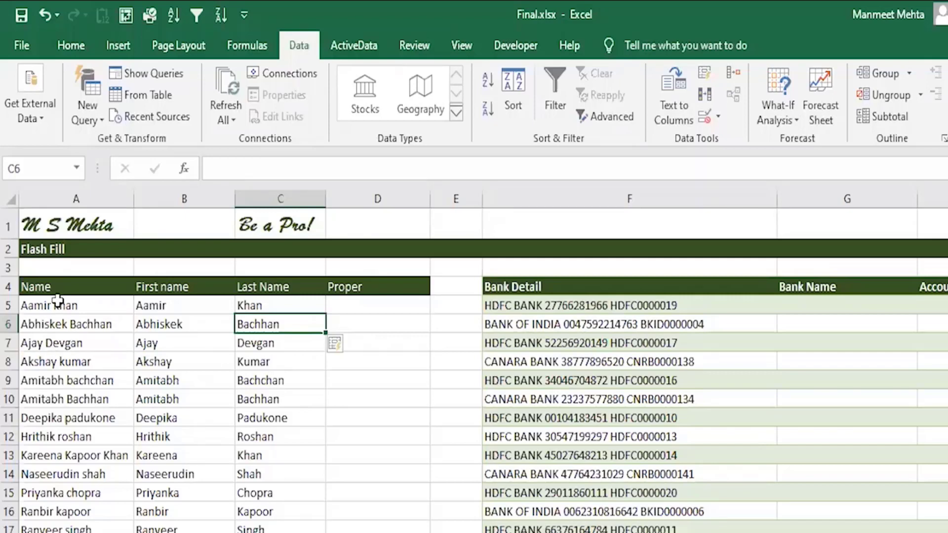
Replace the last names with initials: AK in C5, Flash Fill, then correct C6 to AB
key("ctrl+z")
key("ctrl+z")
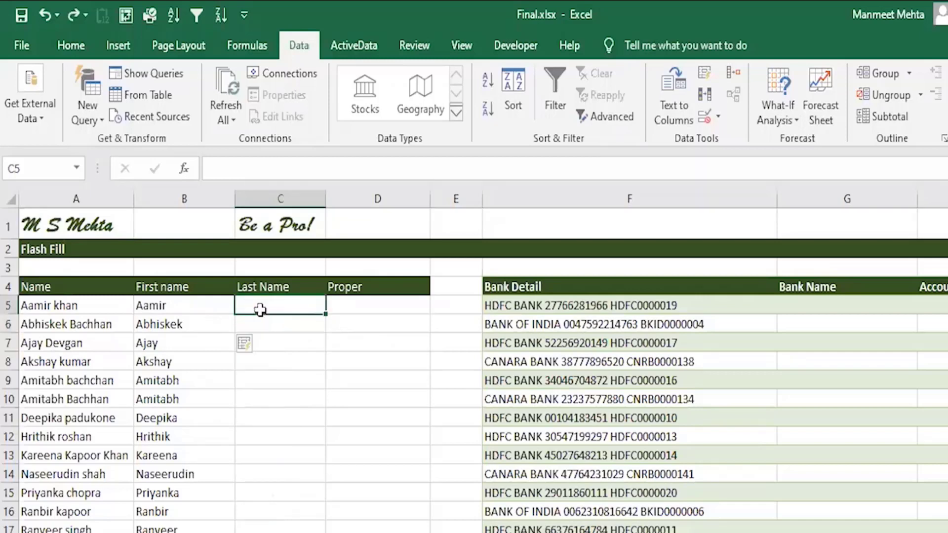
type("AK")
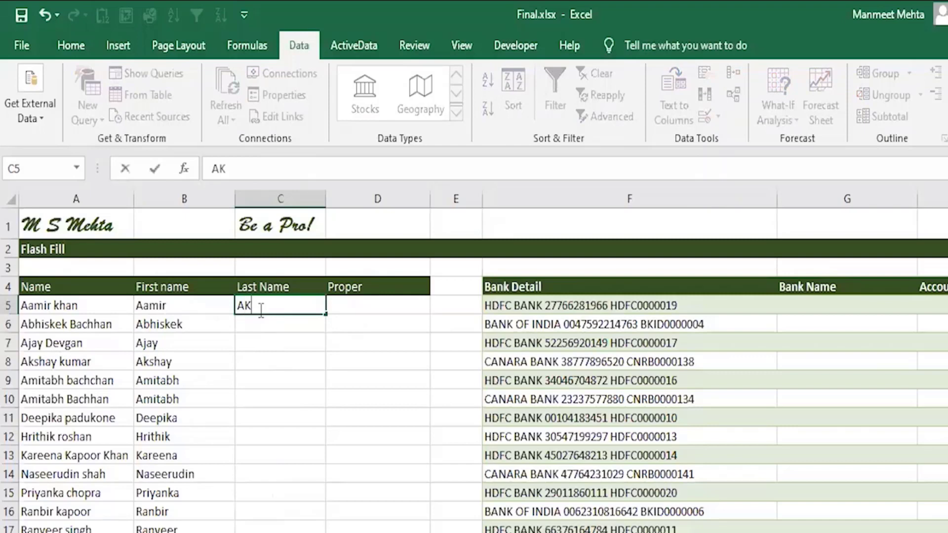
key("Return")
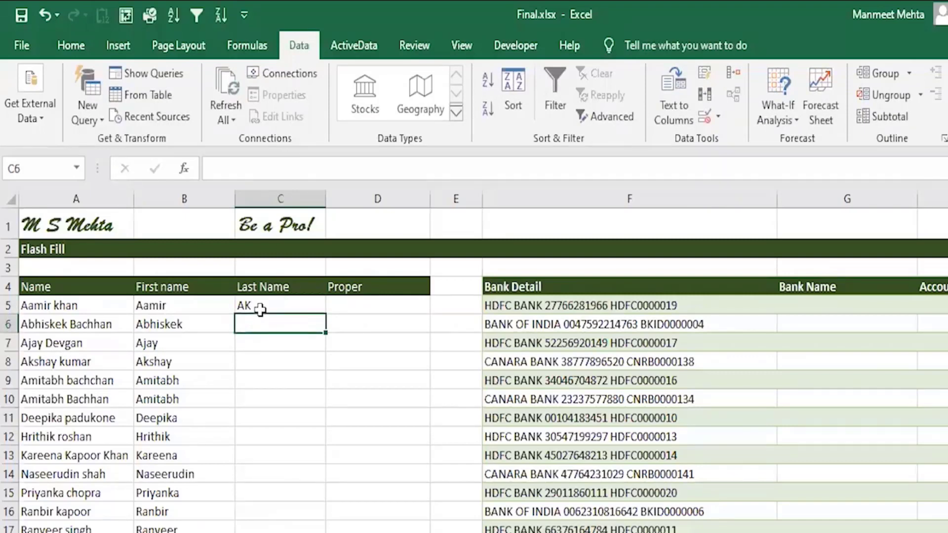
key("ctrl+e")
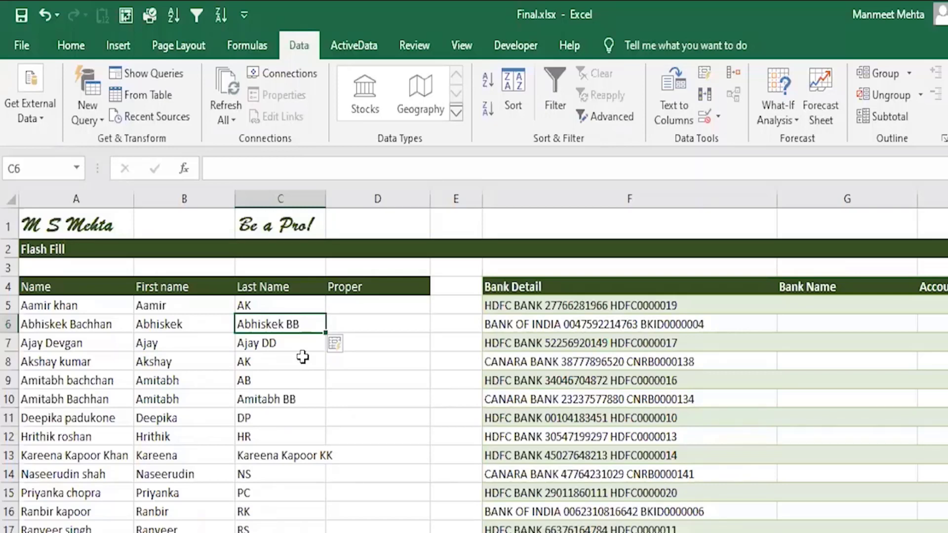
type("AB")
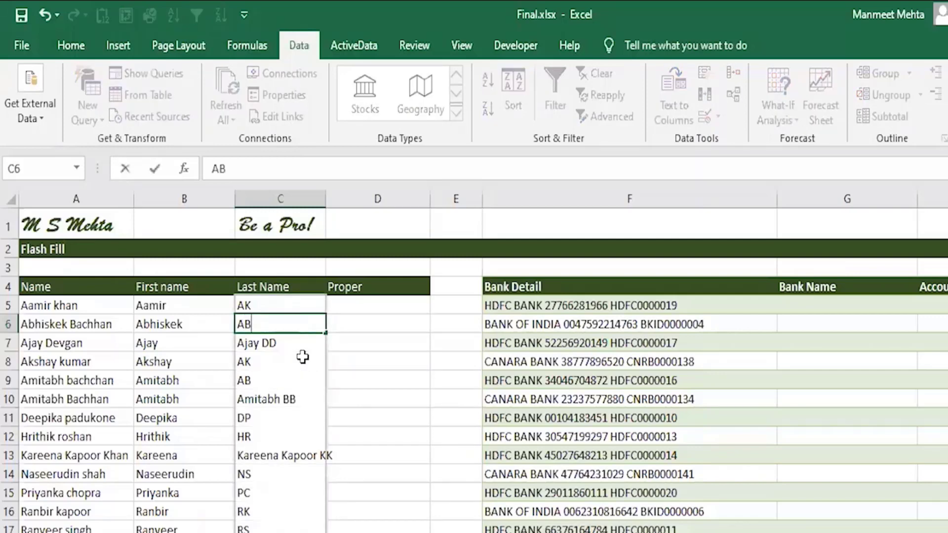
key("Return")
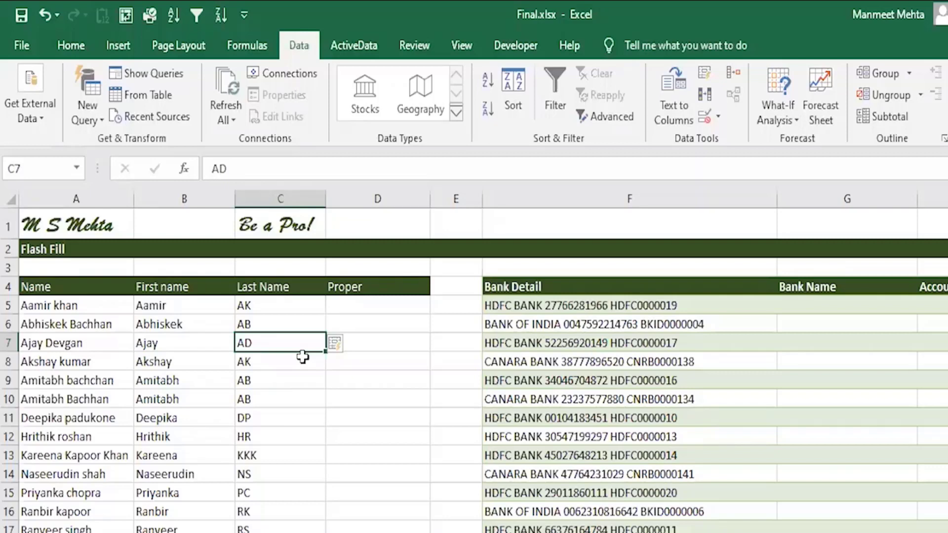
left_click(371, 302)
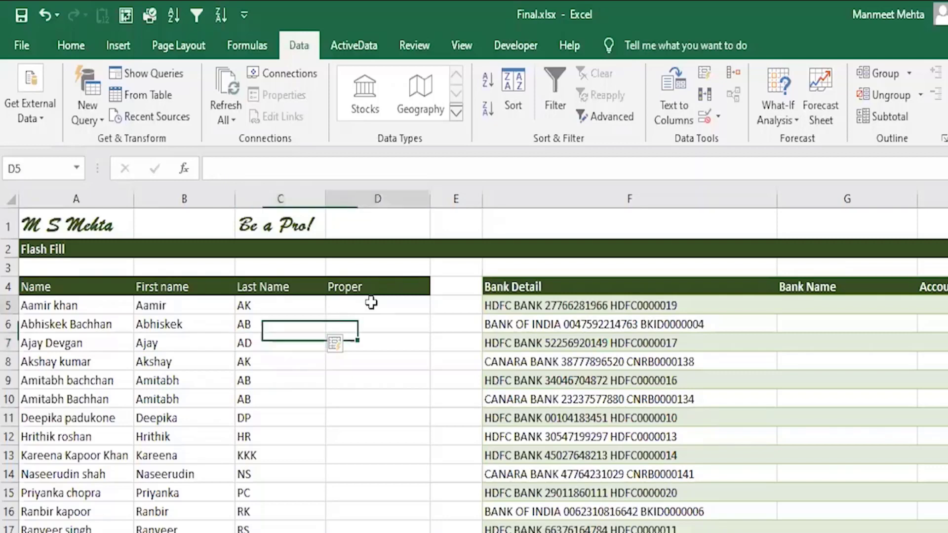
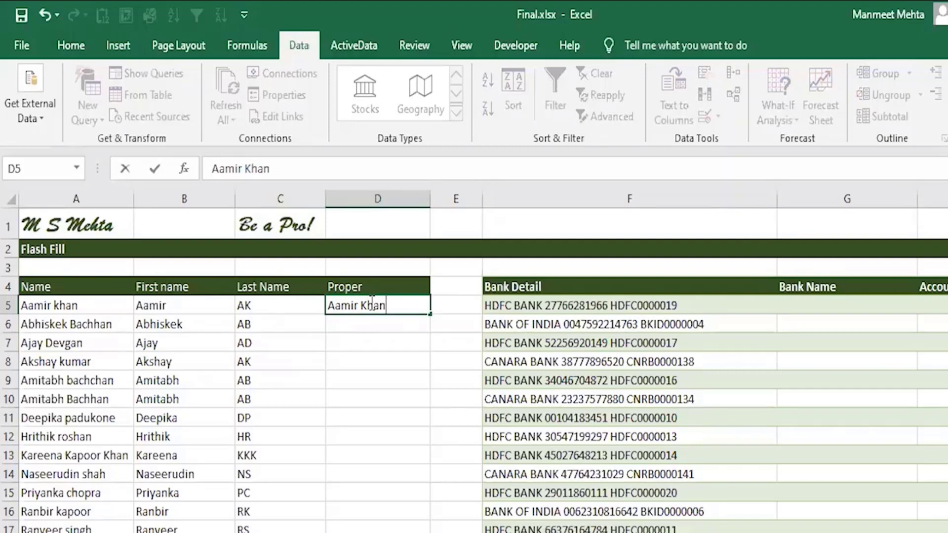
key("Return")
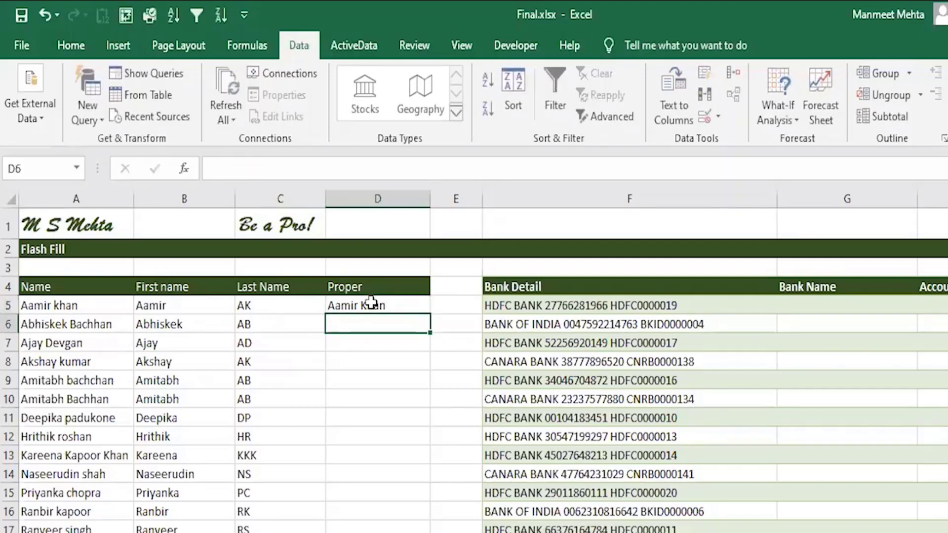
key("ctrl+e")
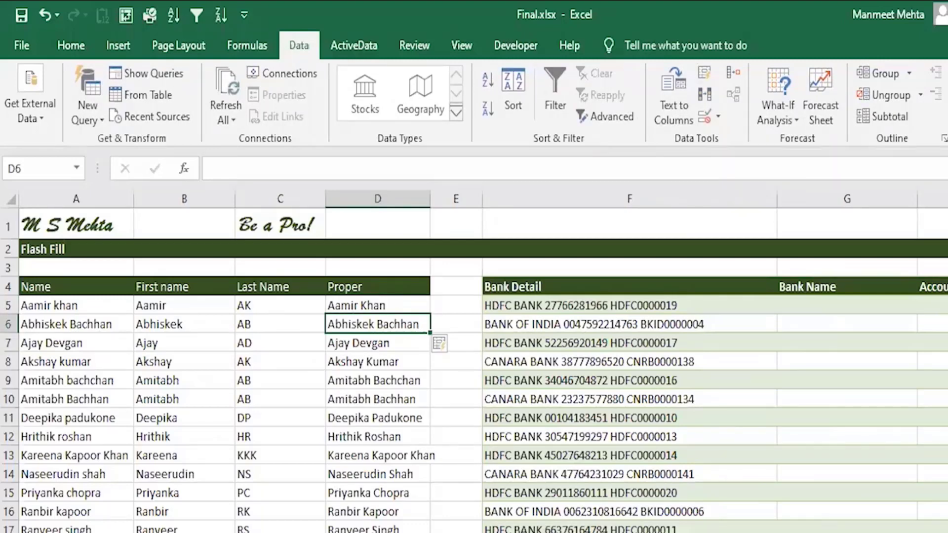
scroll(474, 361, "right", 2)
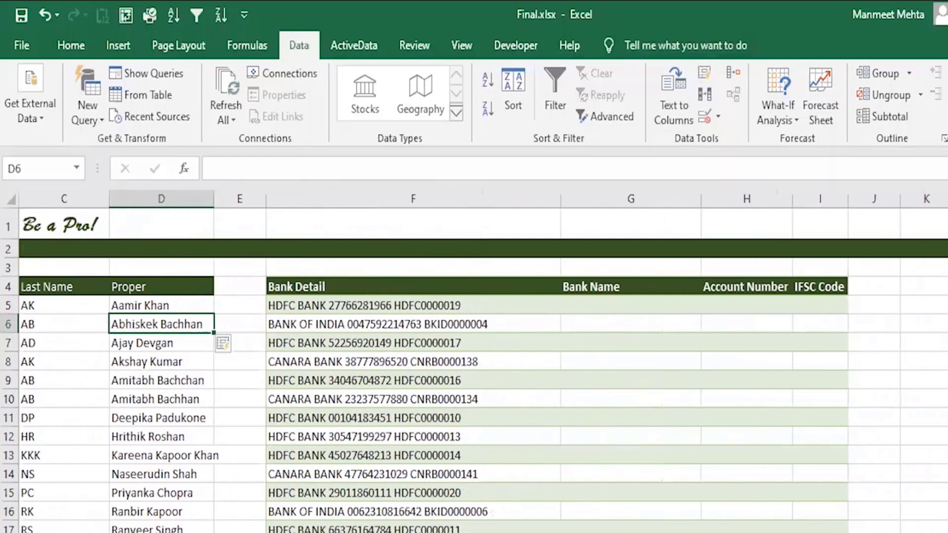
Enter HDFC BANK in G5 and Flash Fill the bank names down column G
left_click(602, 305)
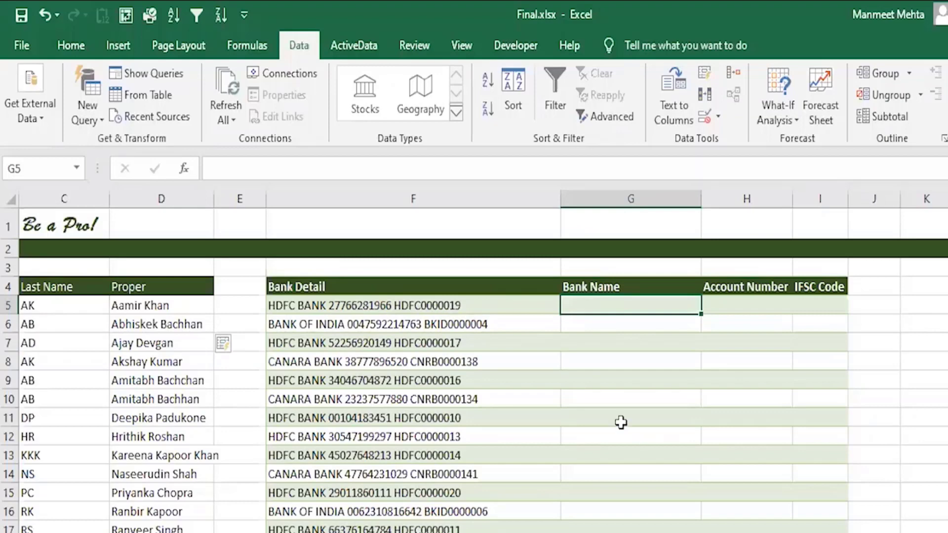
type("HDFC B")
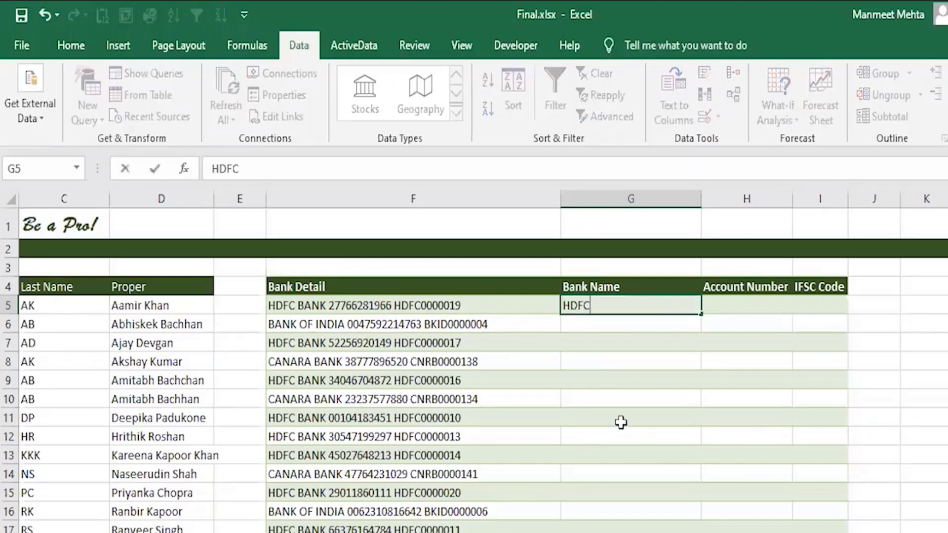
type("ANK")
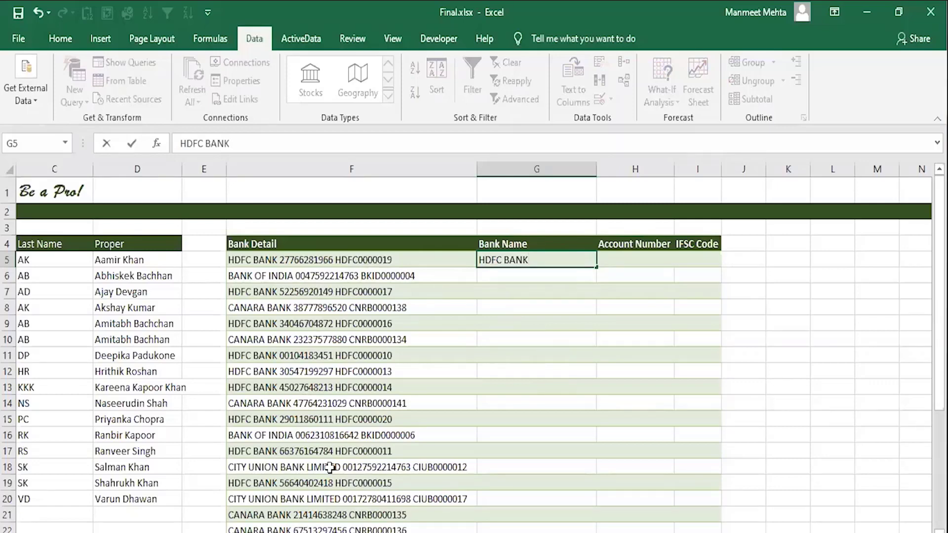
key("Return")
key("ctrl+e")
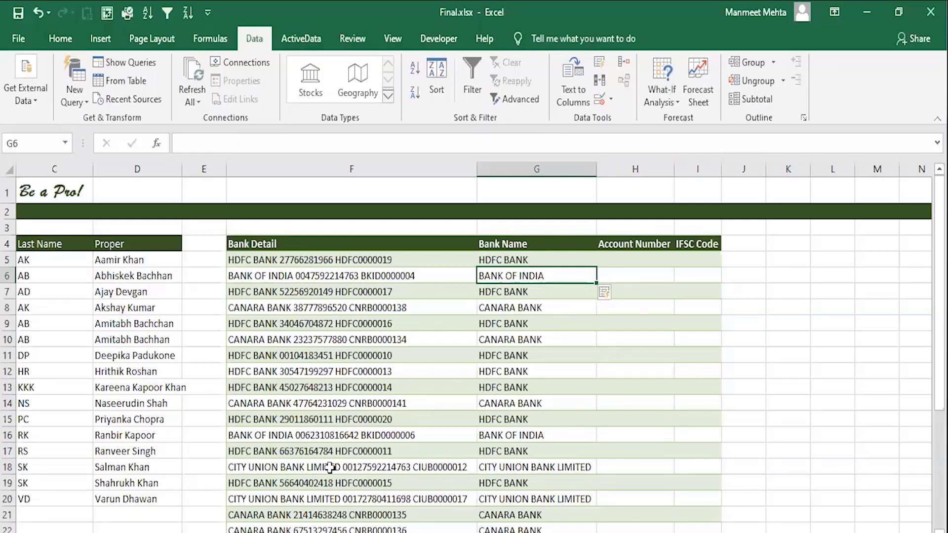
left_click(626, 263)
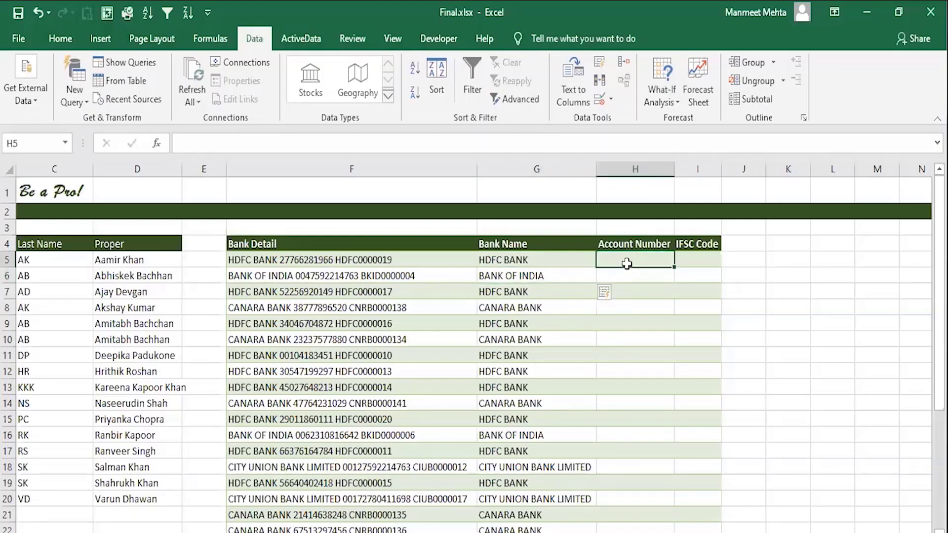
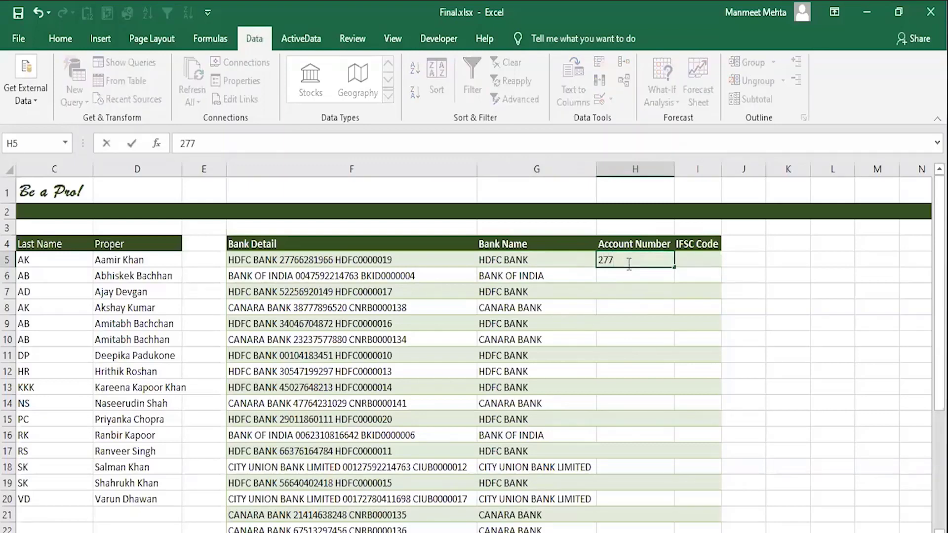
key("Return")
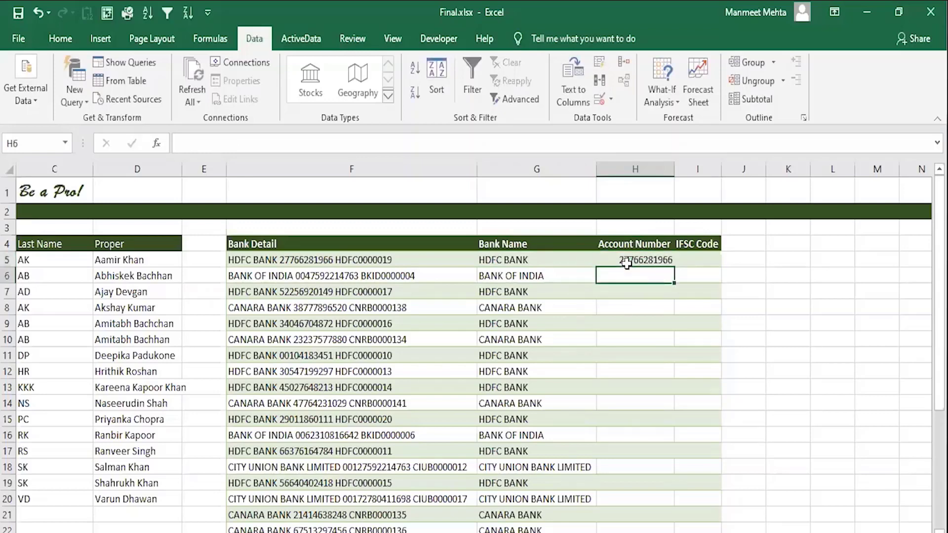
key("ctrl+e")
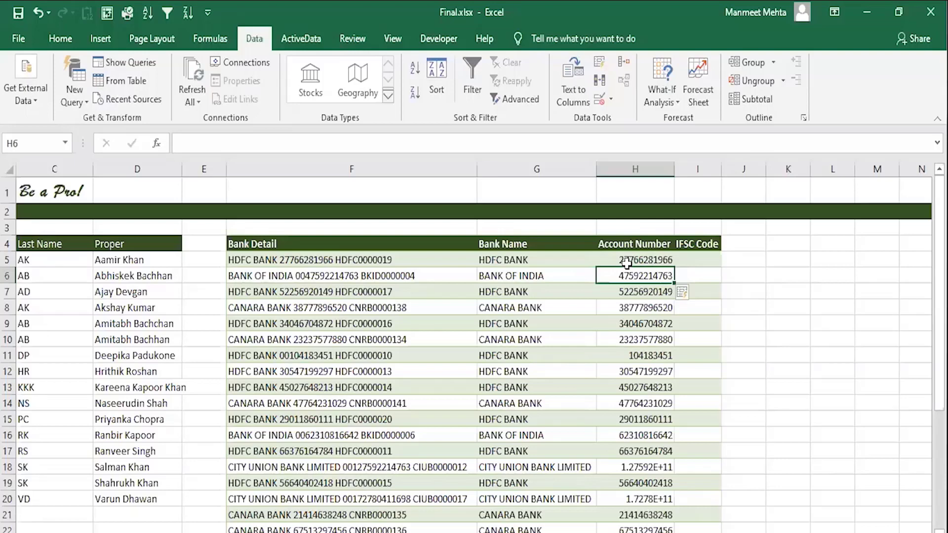
left_click(631, 257)
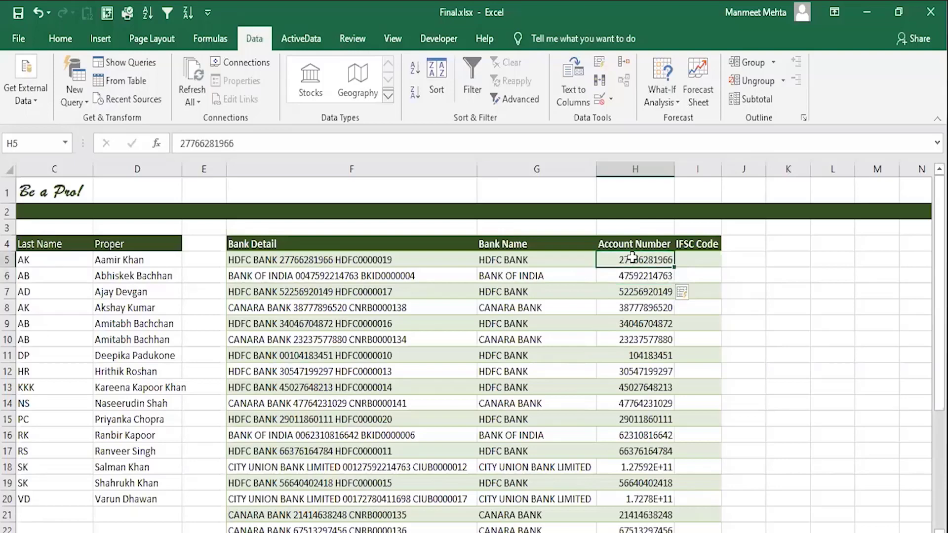
key("ctrl+z")
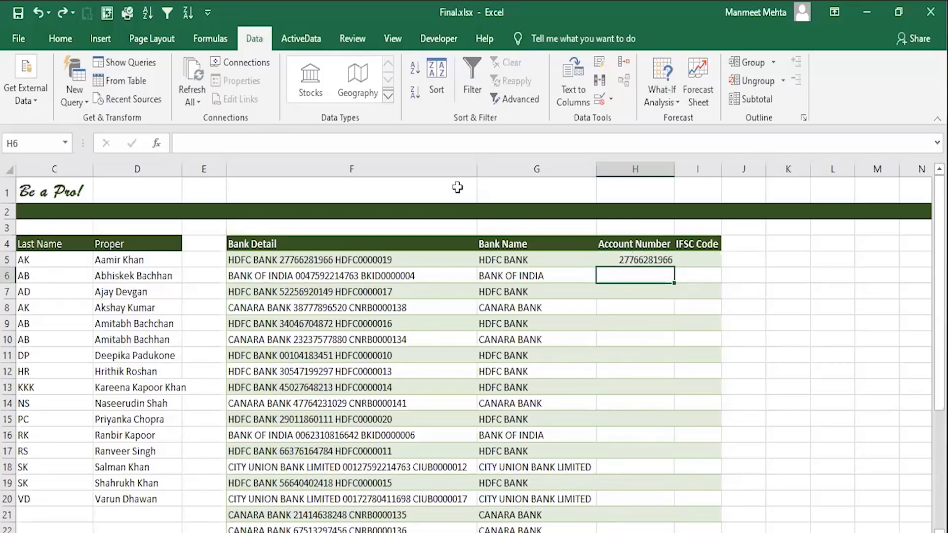
Prefix H5's account number with an apostrophe and Flash Fill the account numbers as text
left_click(635, 260)
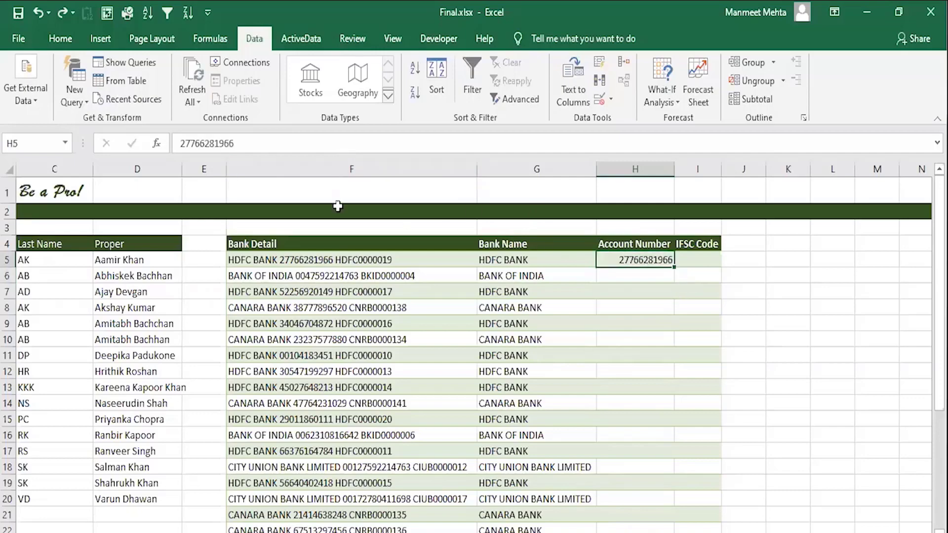
left_click(179, 143)
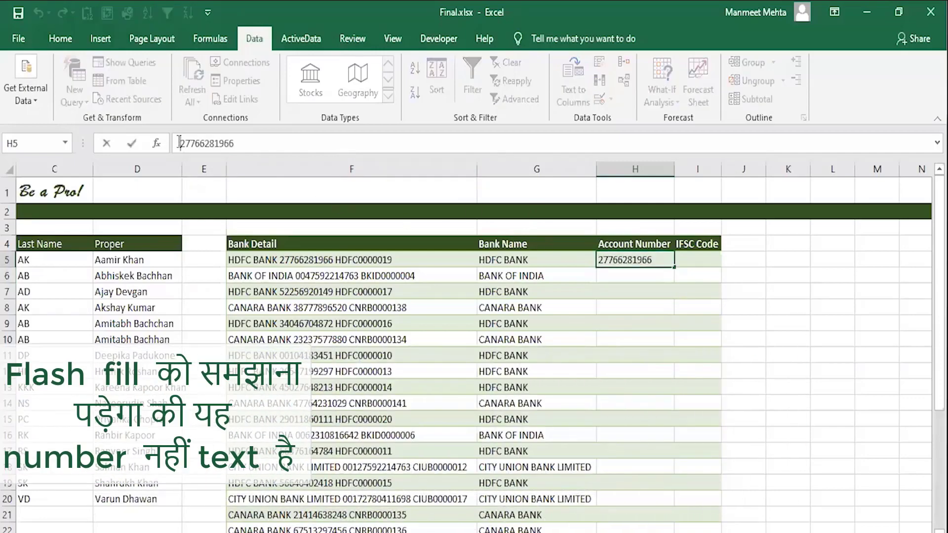
type("'")
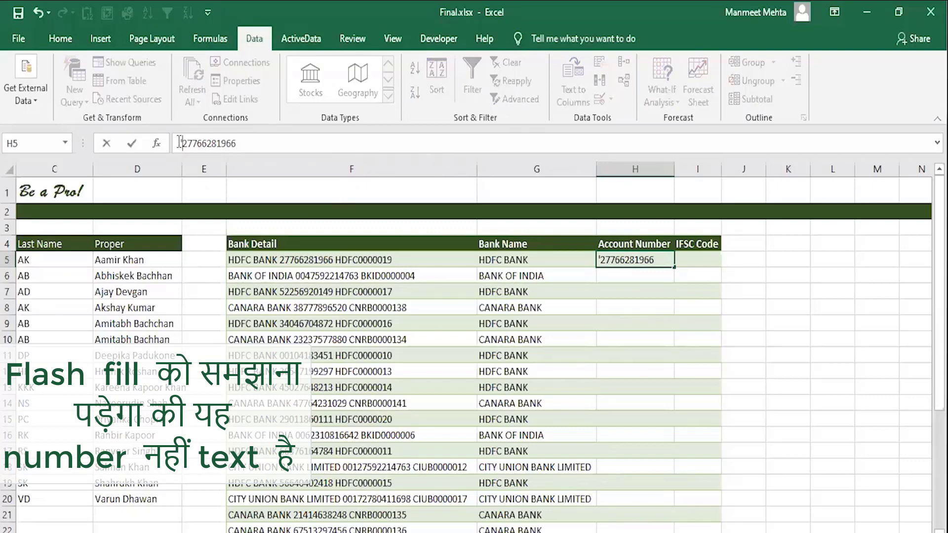
key("Return")
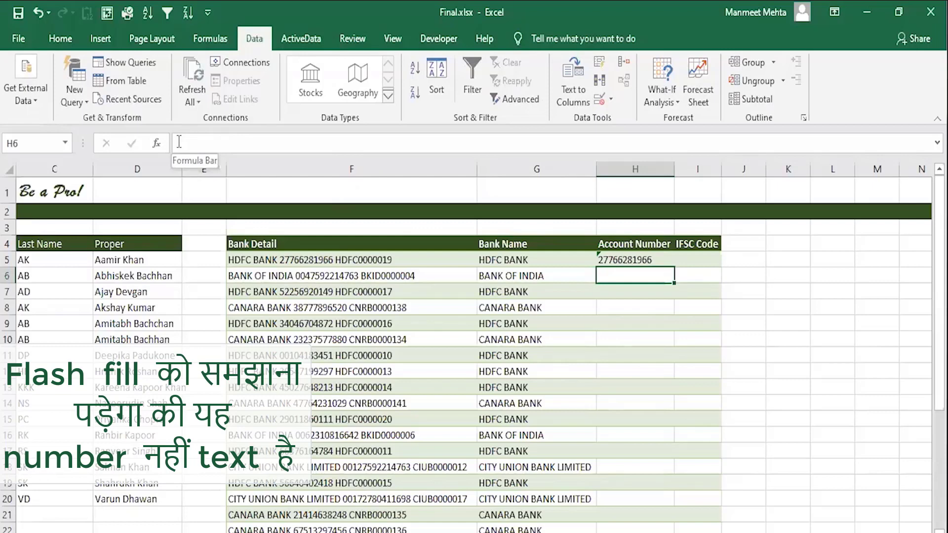
key("ctrl+e")
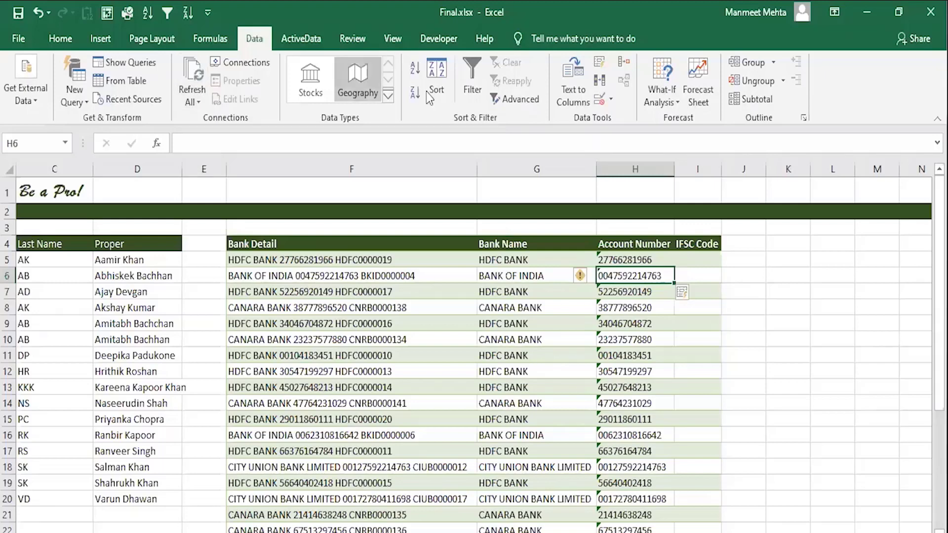
Enter HDFC0000019 in I5, Flash Fill IFSC codes, autofit column I, then undo the fill
left_click(697, 258)
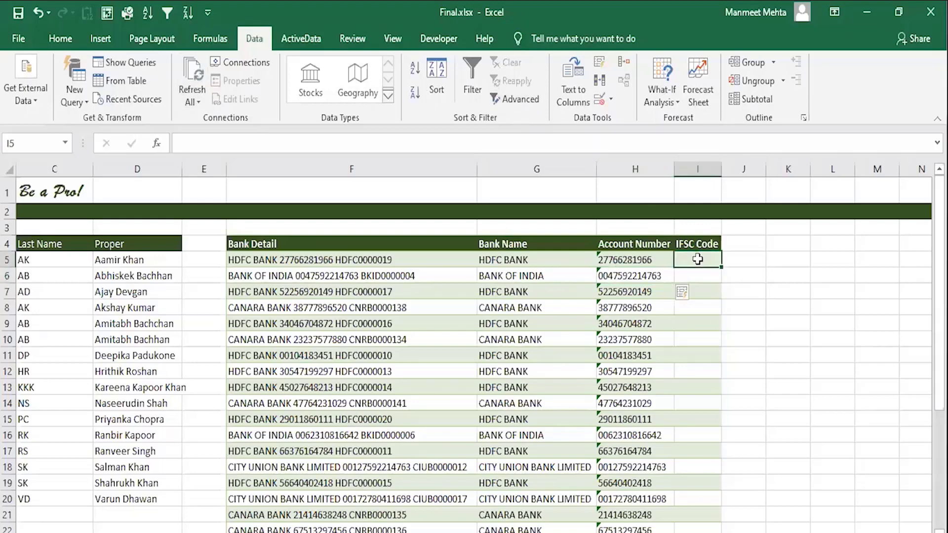
type("HDFC")
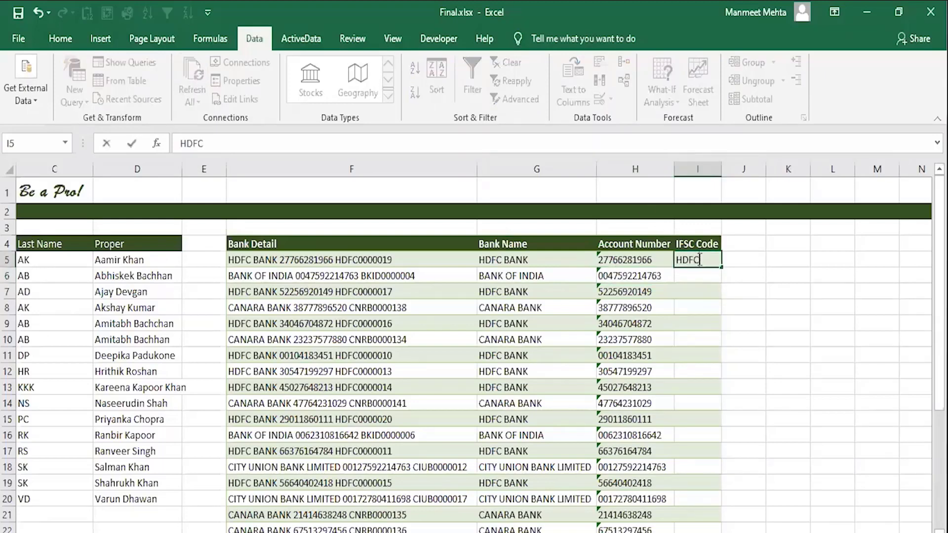
type("0000019")
key("Return")
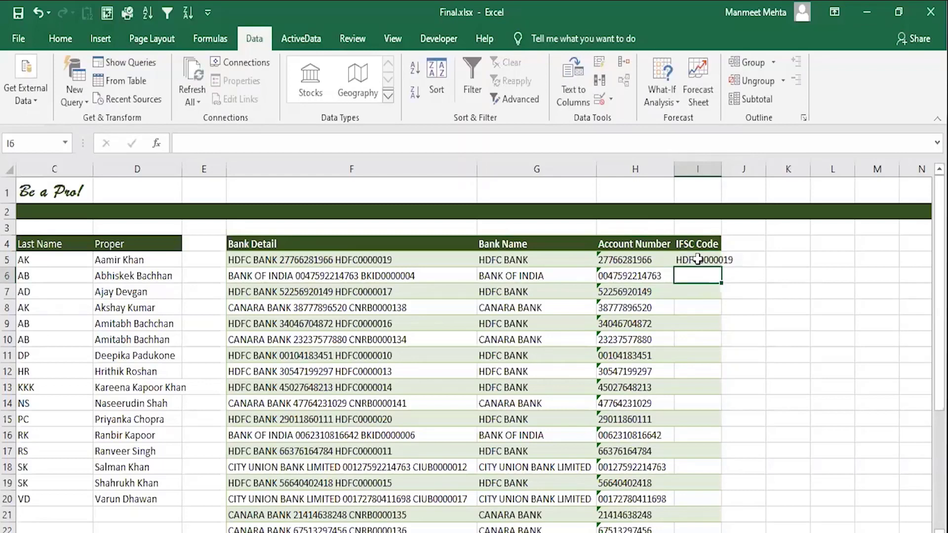
key("ctrl+e")
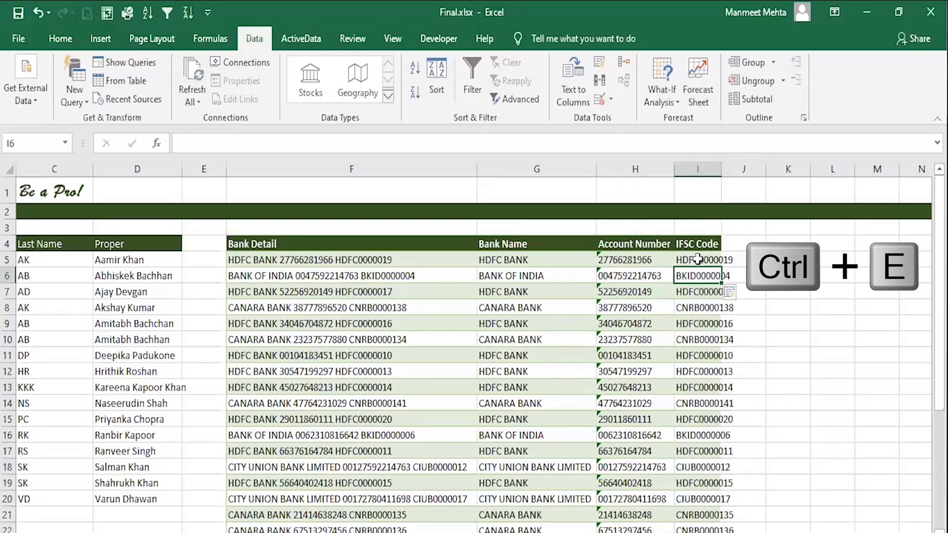
double_click(721, 169)
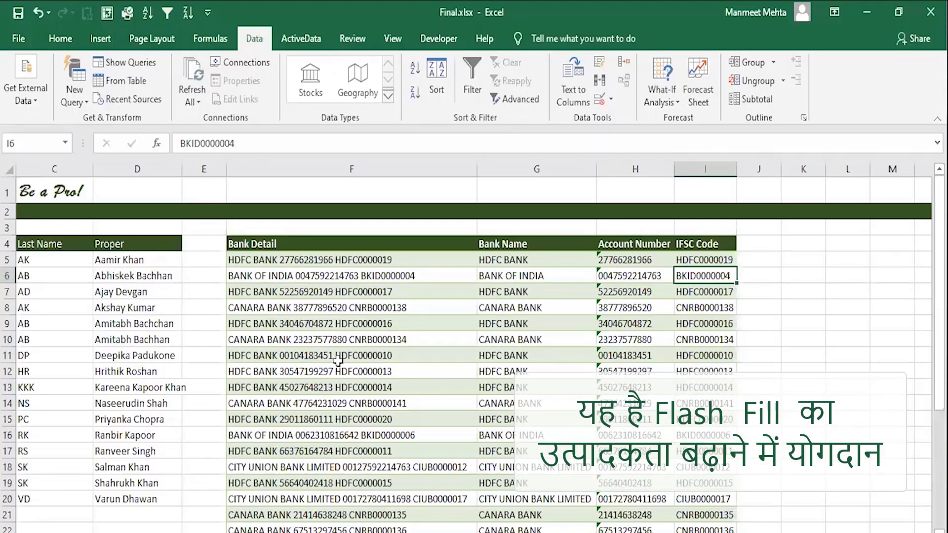
key("ctrl+z")
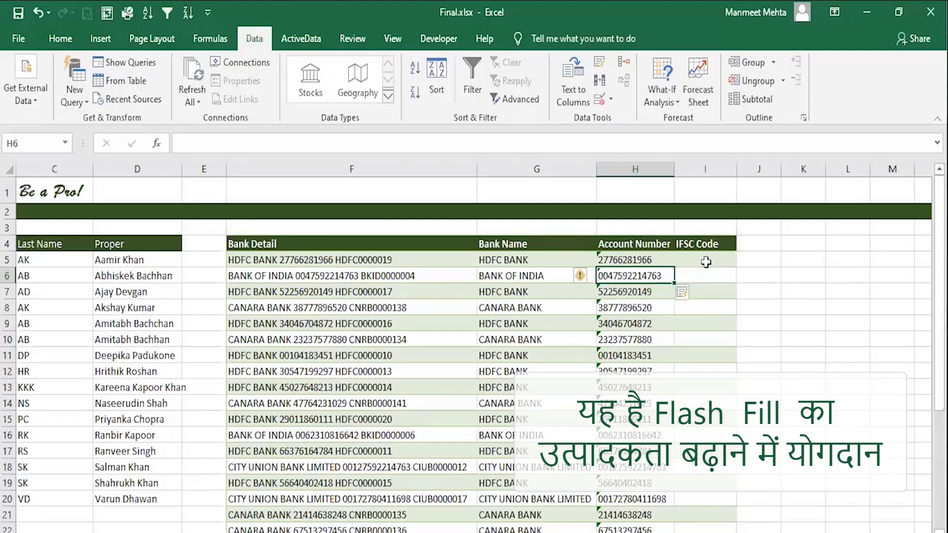